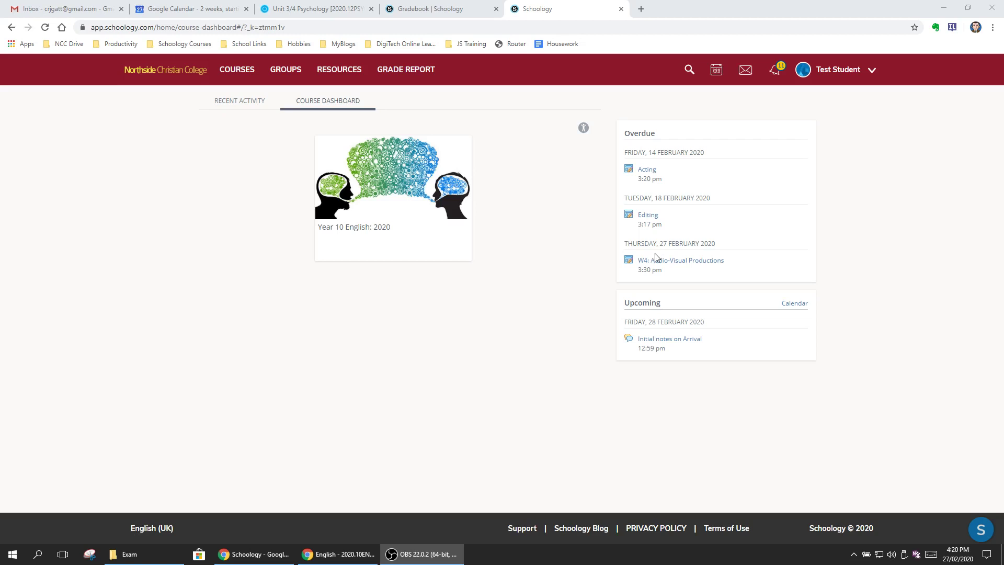
Step: In the Year 10 English course, open Film as Text › Week 1&2: Introduction to Film Studies
click(392, 185)
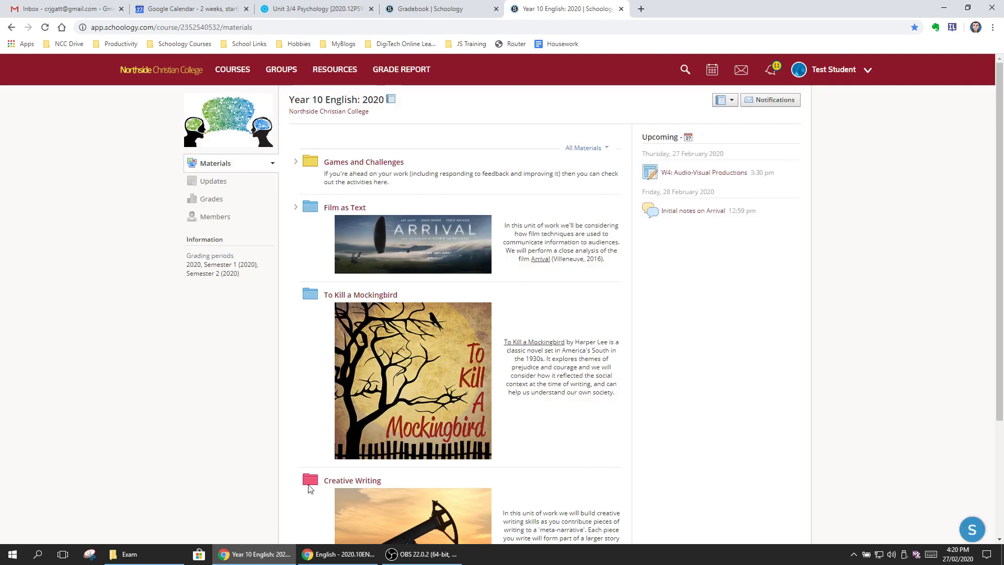
scroll(308, 477, down, 2)
key(F5)
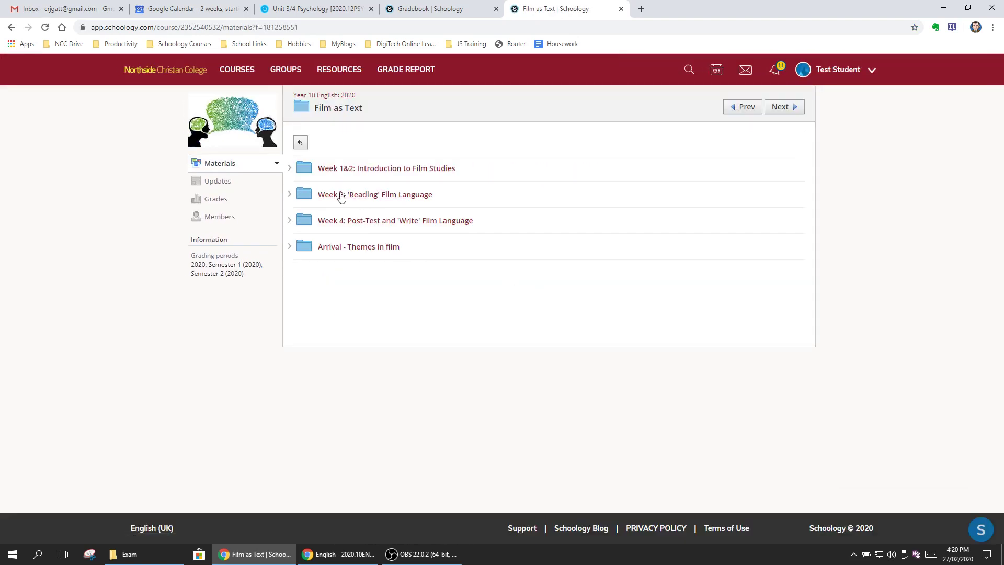
click(332, 170)
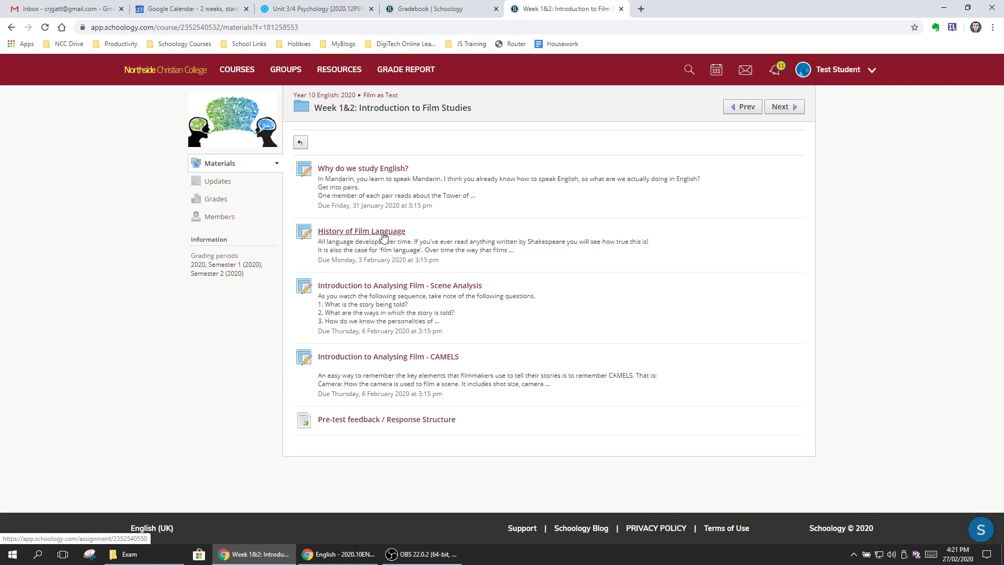
Step: Open History of Film Language in its own tab and cancel a started resubmission
middle_click(383, 236)
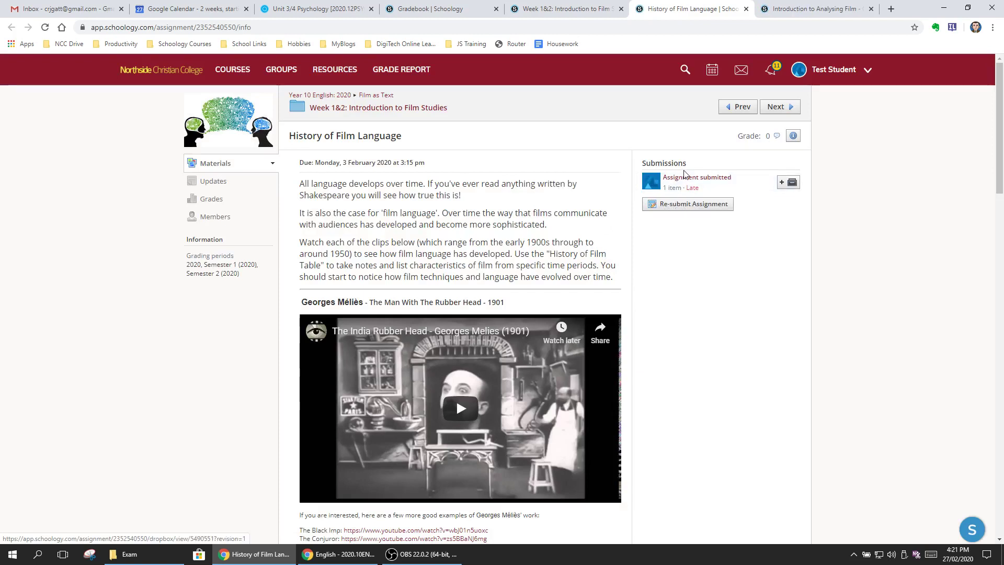
click(691, 204)
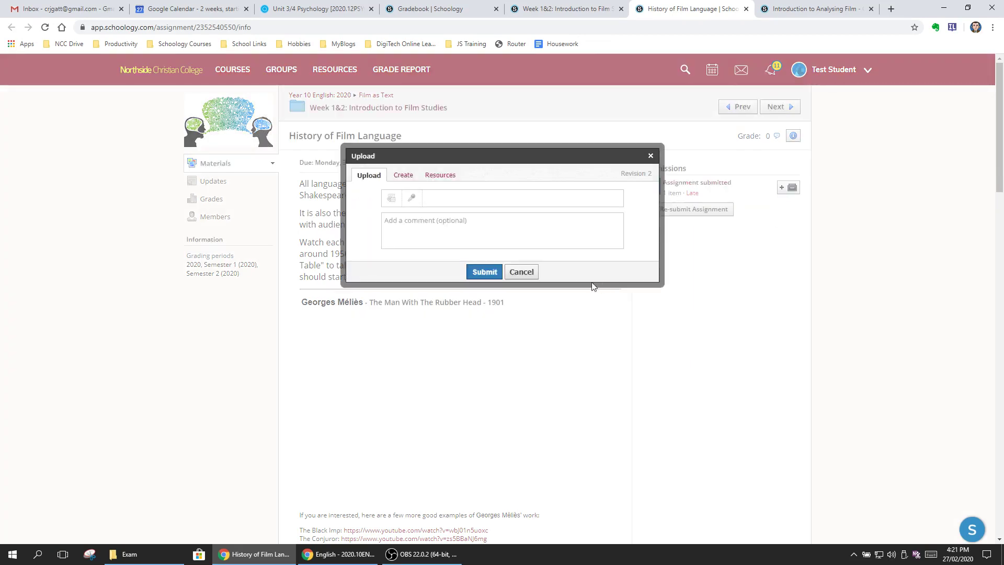
click(532, 273)
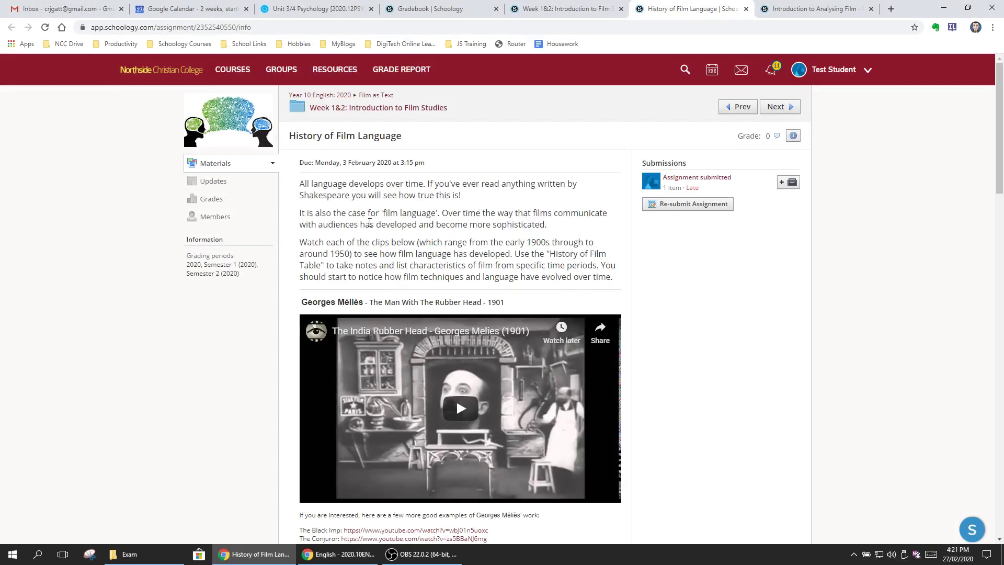
Step: Scroll through the assignment's film clips, question and recorded late submission
scroll(456, 346, down, 4)
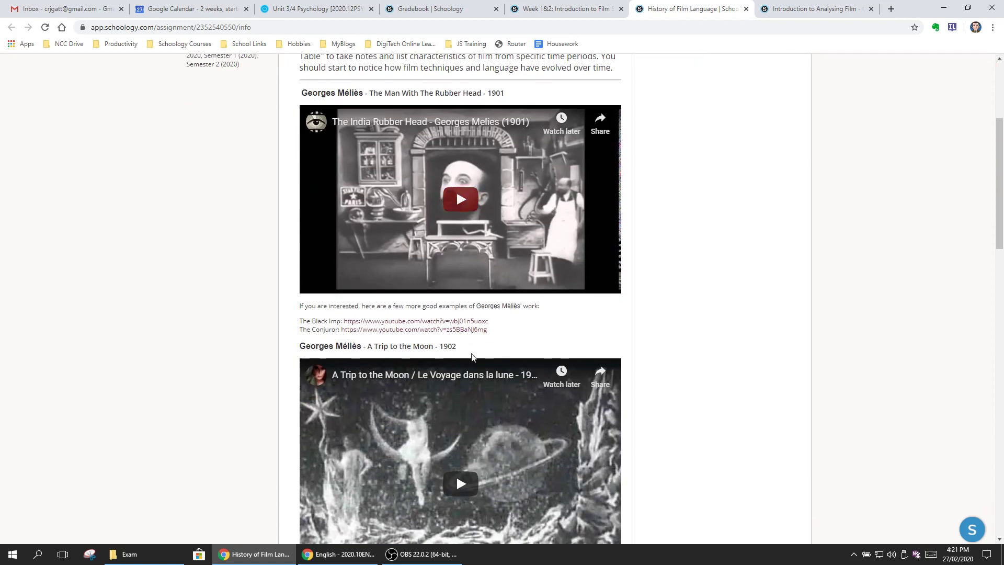
scroll(526, 337, down, 7)
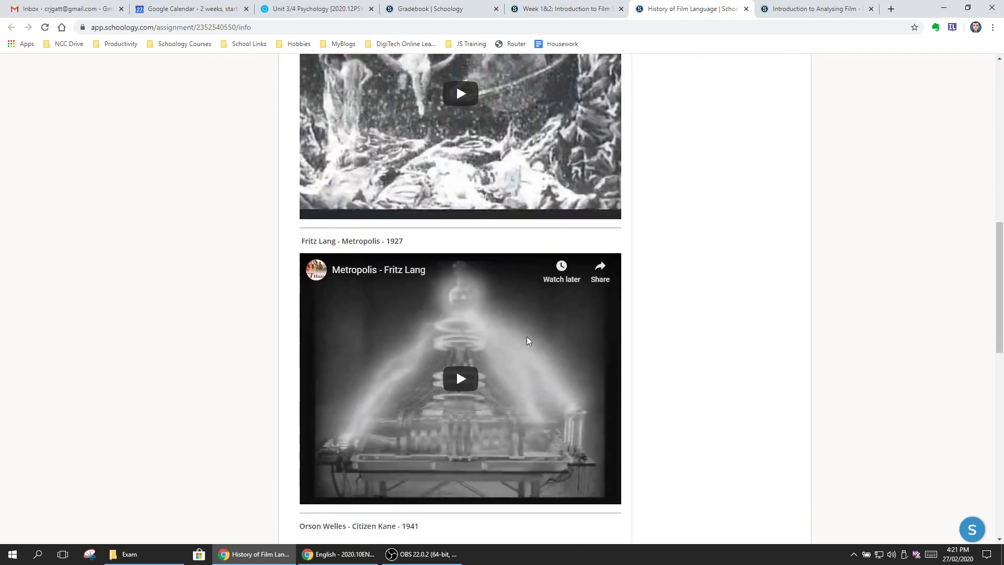
scroll(527, 340, down, 8)
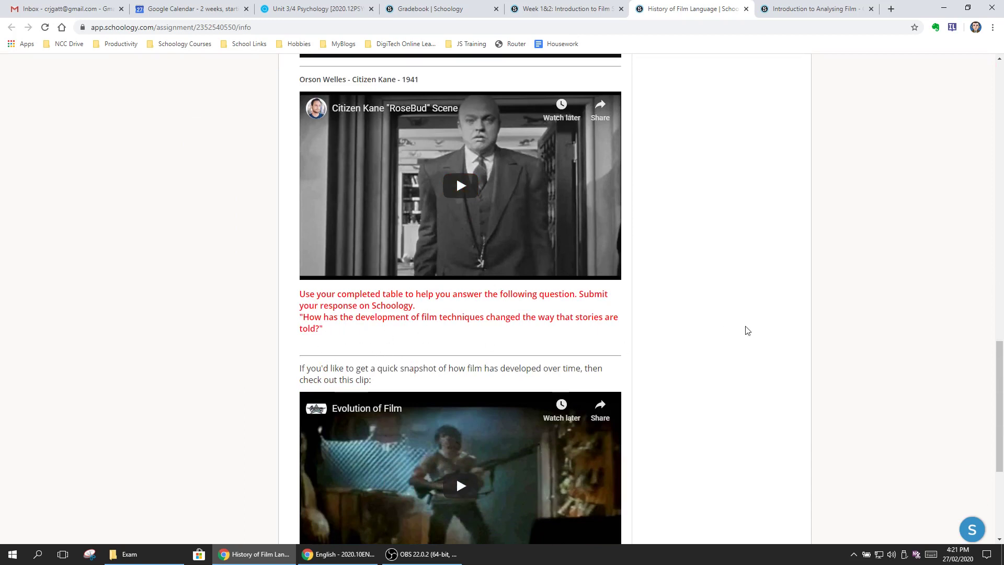
scroll(743, 324, up, 18)
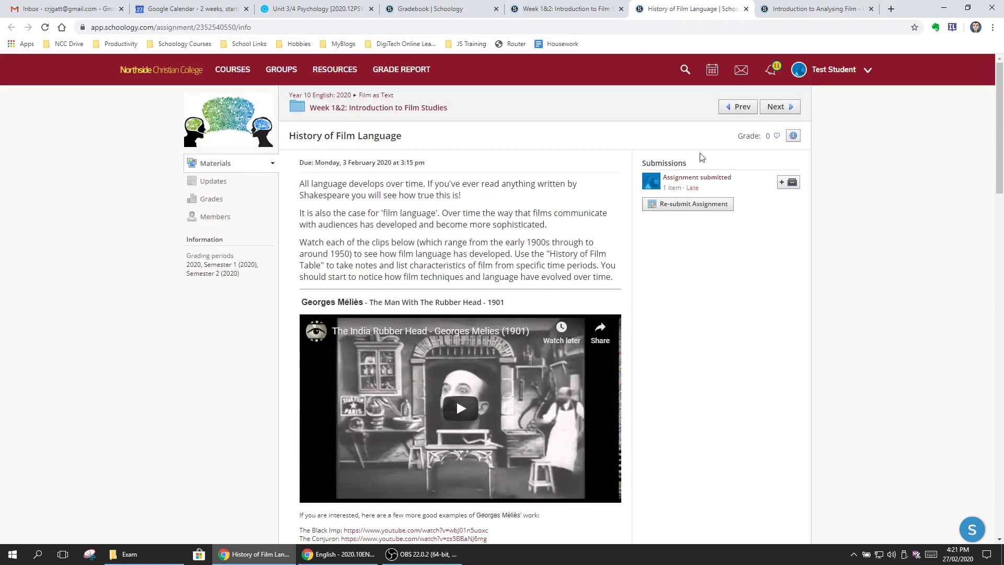
Step: Resubmit History of Film Language as a typed Create response reading 'Test test'
click(697, 205)
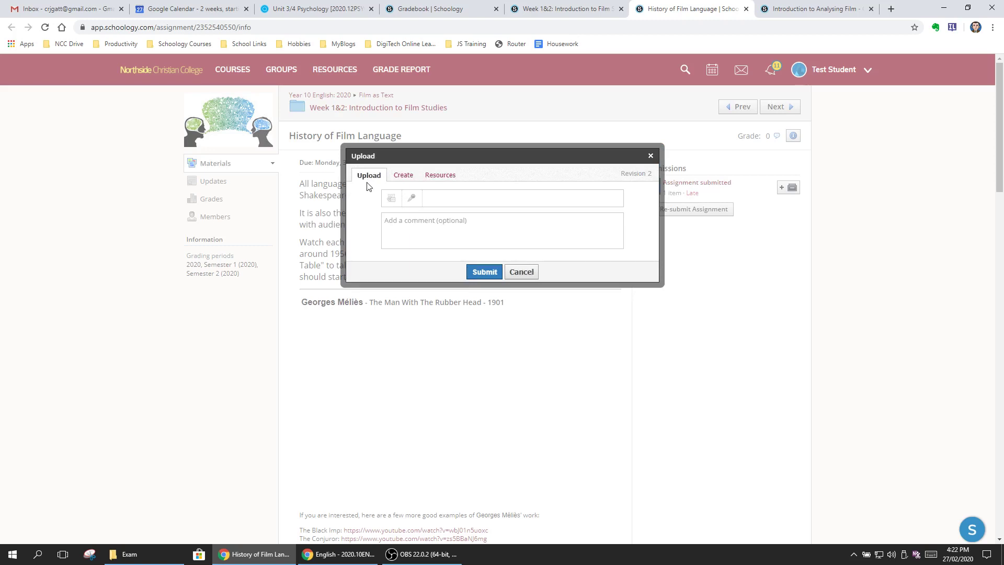
click(408, 180)
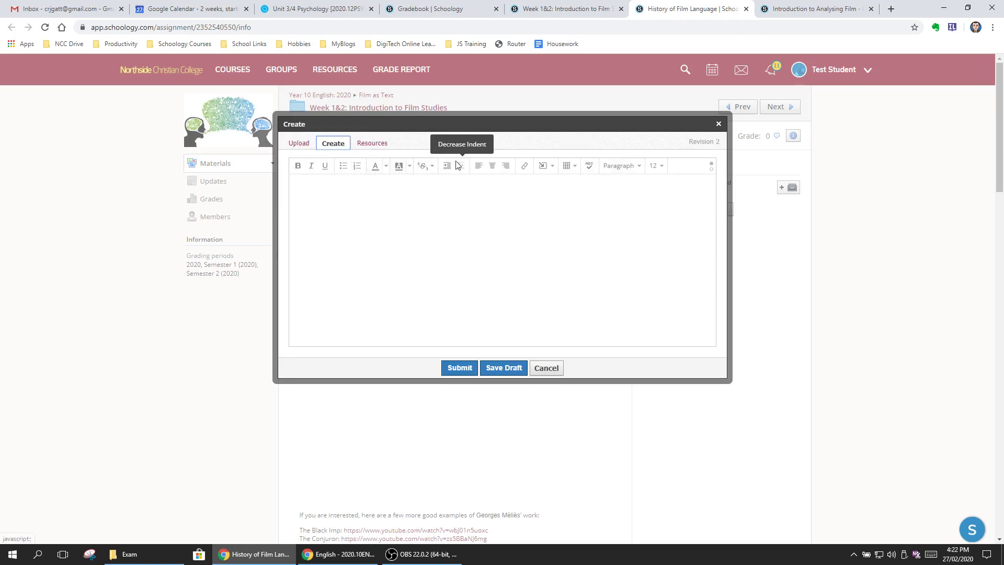
click(433, 202)
text(Test test .)
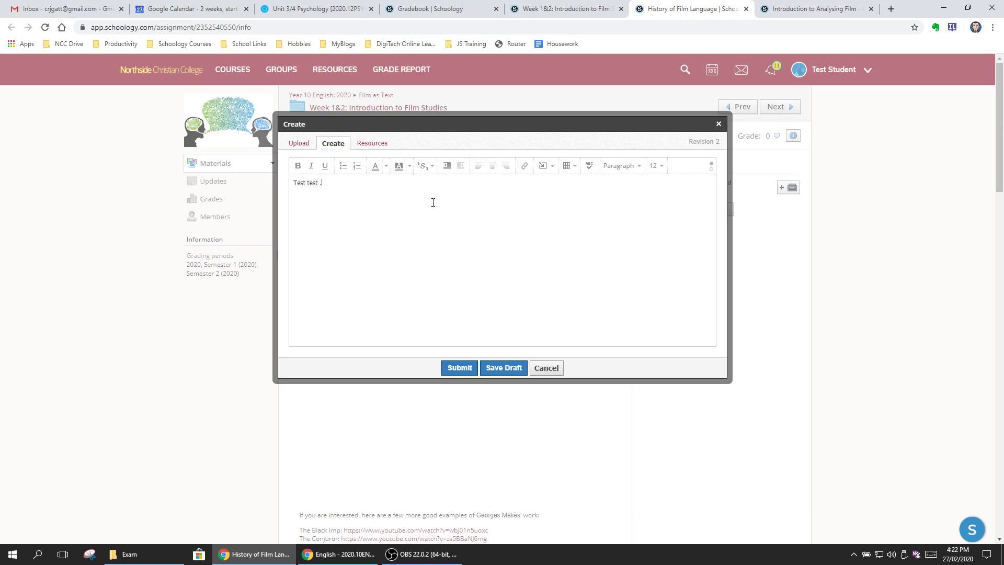
click(460, 368)
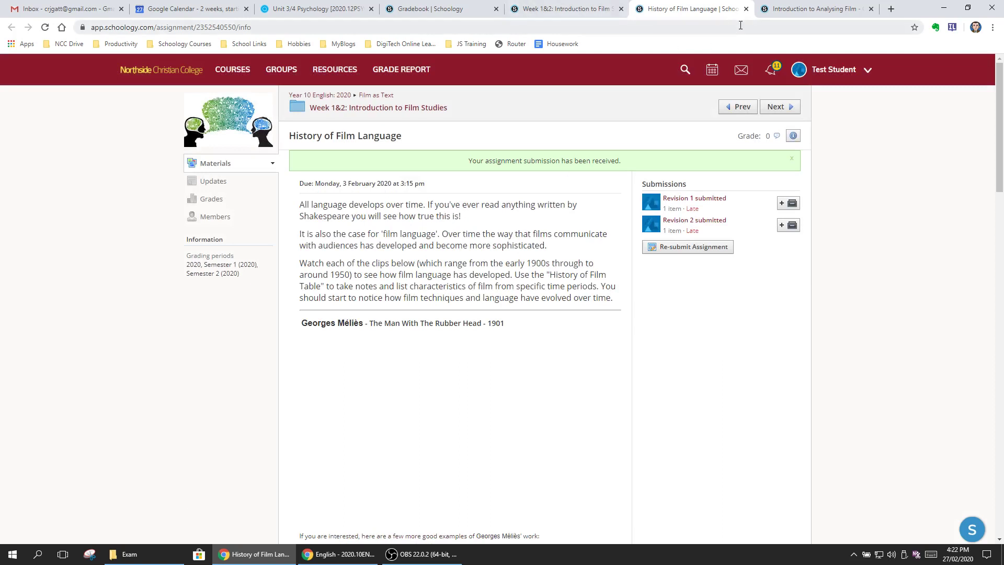
Step: On the CAMELS assignment, post comment 'lksjdlfkjsdfljksdf' on Revision 2, then close the viewer
click(790, 17)
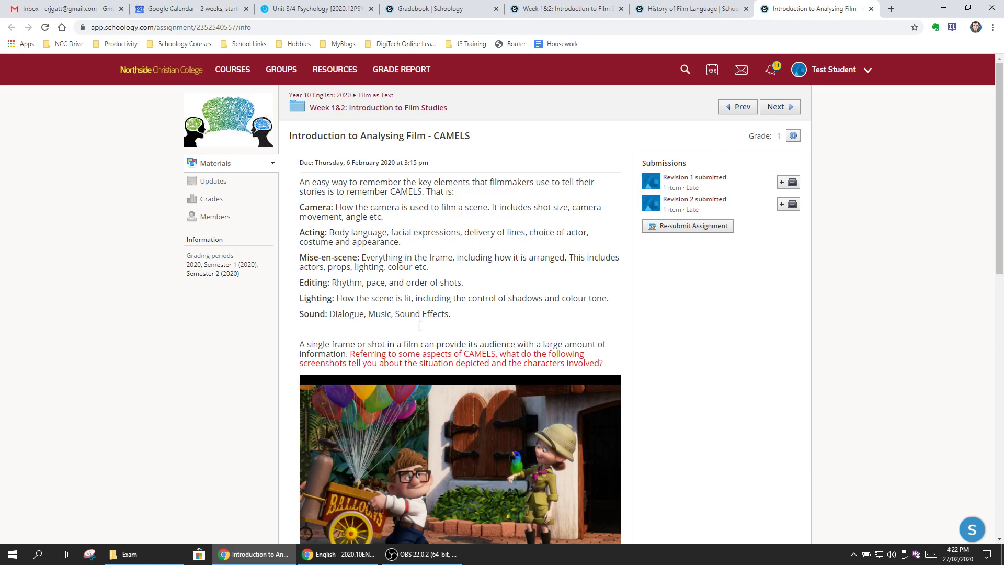
click(714, 205)
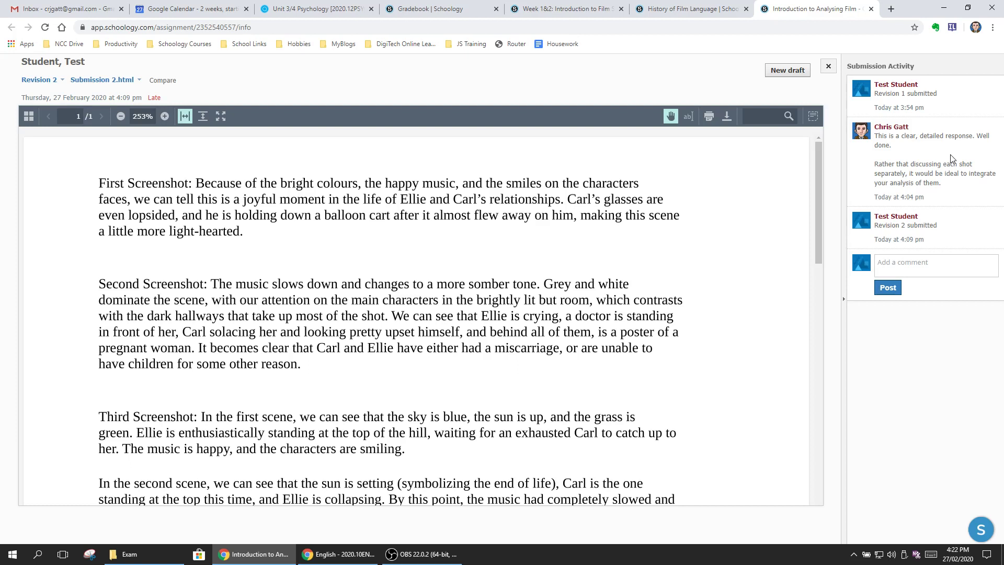
click(896, 267)
text(lksjdlfkjsdfljksdf)
click(886, 291)
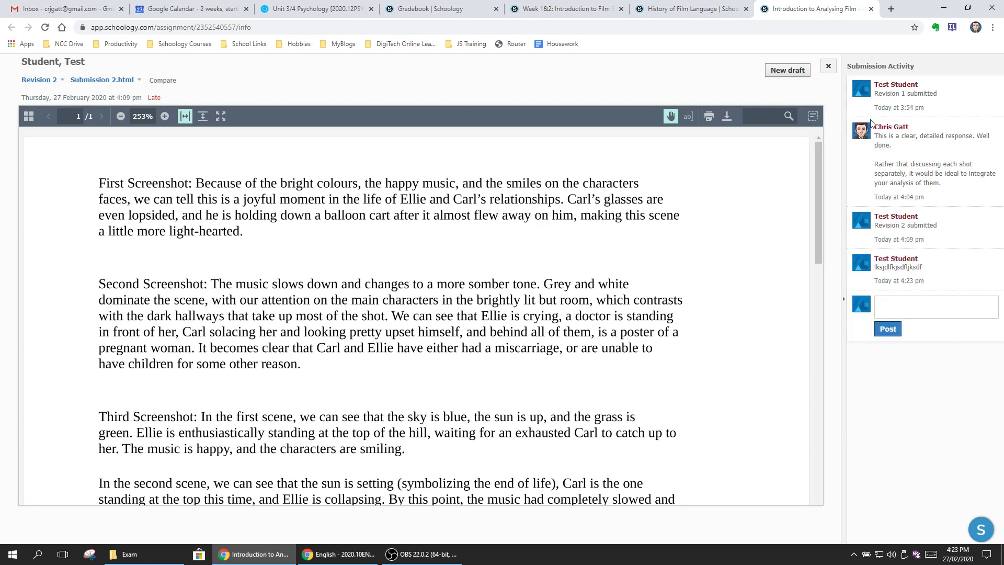
click(829, 68)
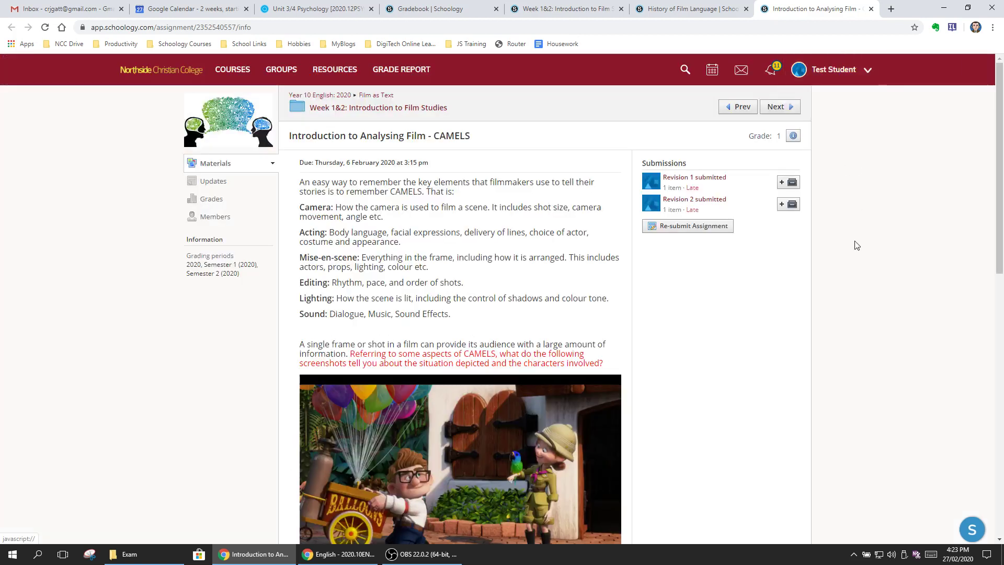
Step: Open the course Grades page and scroll to the Semester 1 coursework scores
click(207, 201)
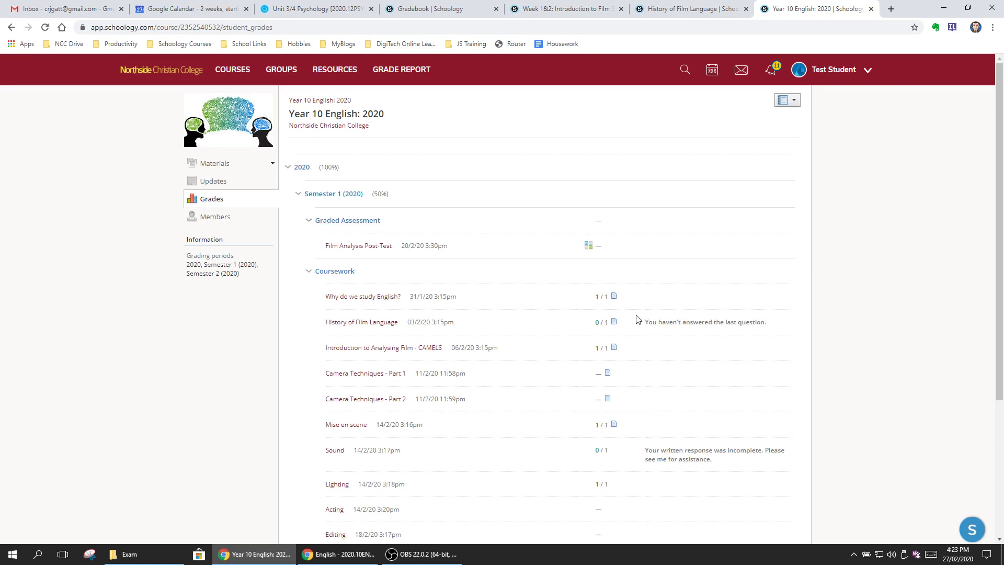
scroll(737, 300, down, 2)
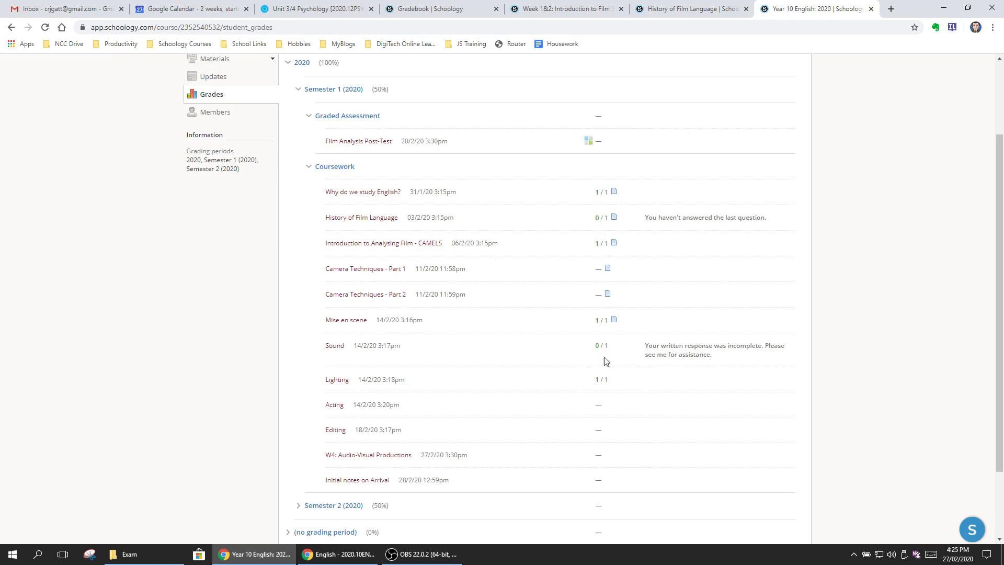
Step: Review the grades list, then open Home in a new tab from the Northside Christian College logo
scroll(611, 398, down, 1)
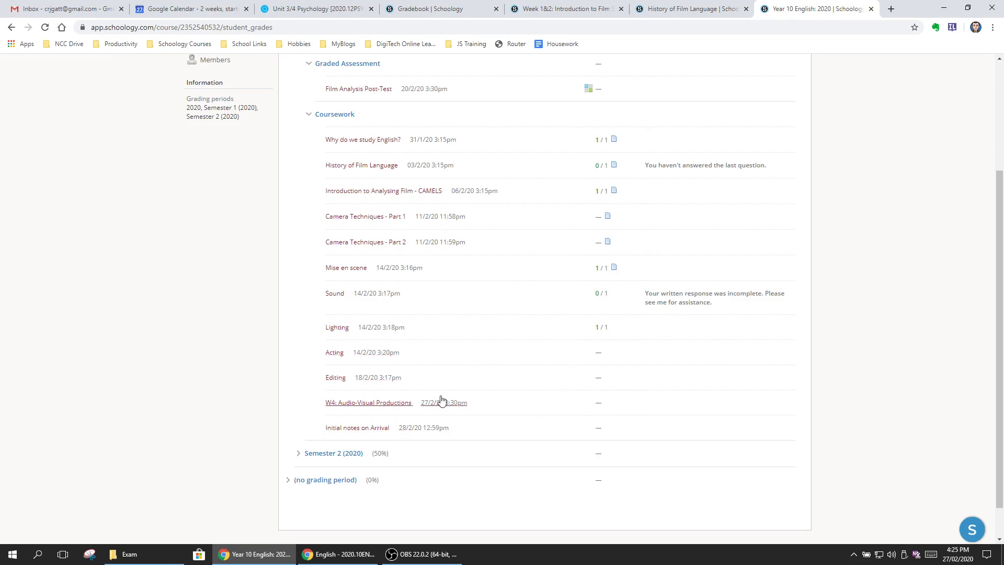
scroll(441, 400, up, 3)
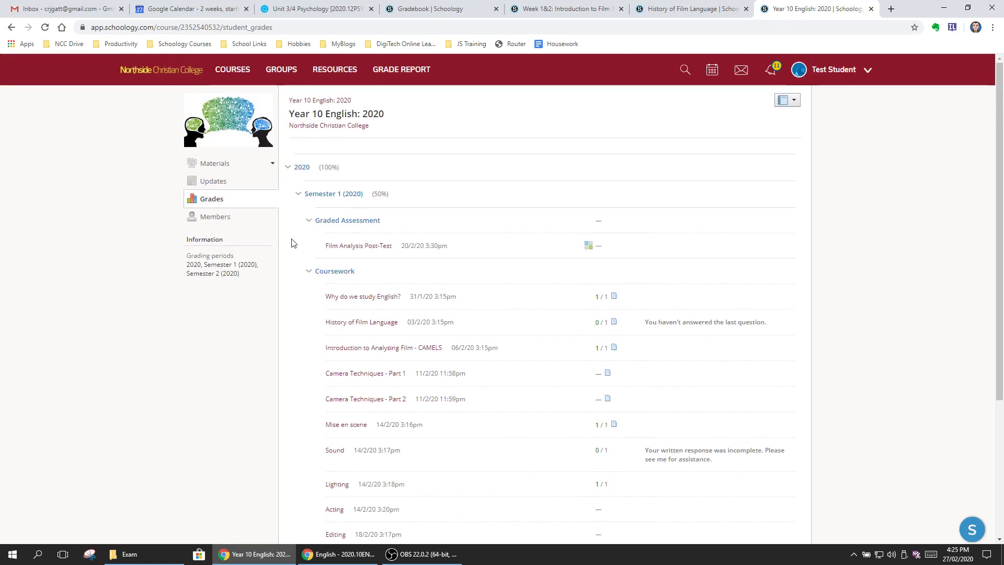
scroll(453, 339, down, 2)
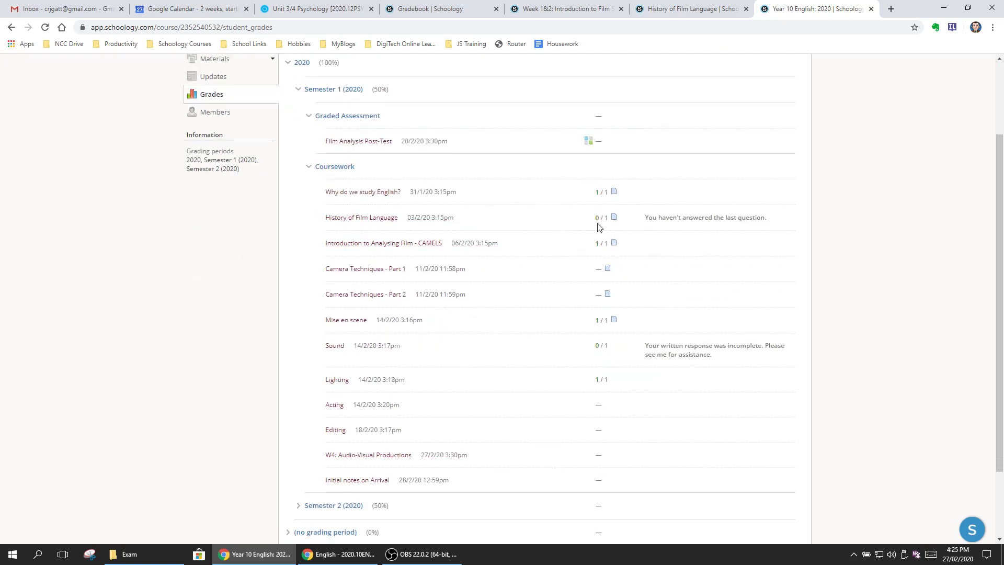
scroll(654, 289, up, 2)
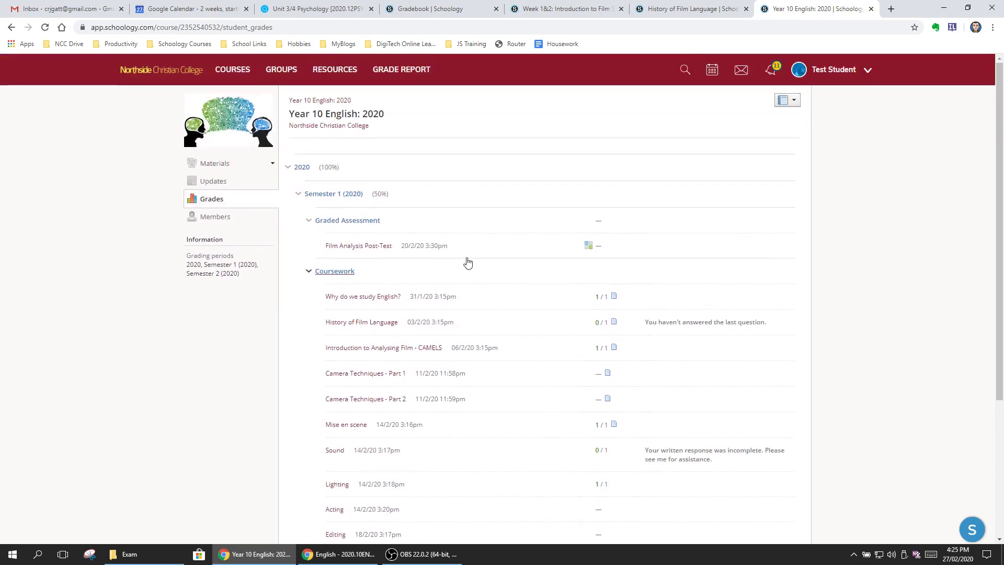
middle_click(188, 79)
Step: Switch to the newly opened Home page tab
click(833, 6)
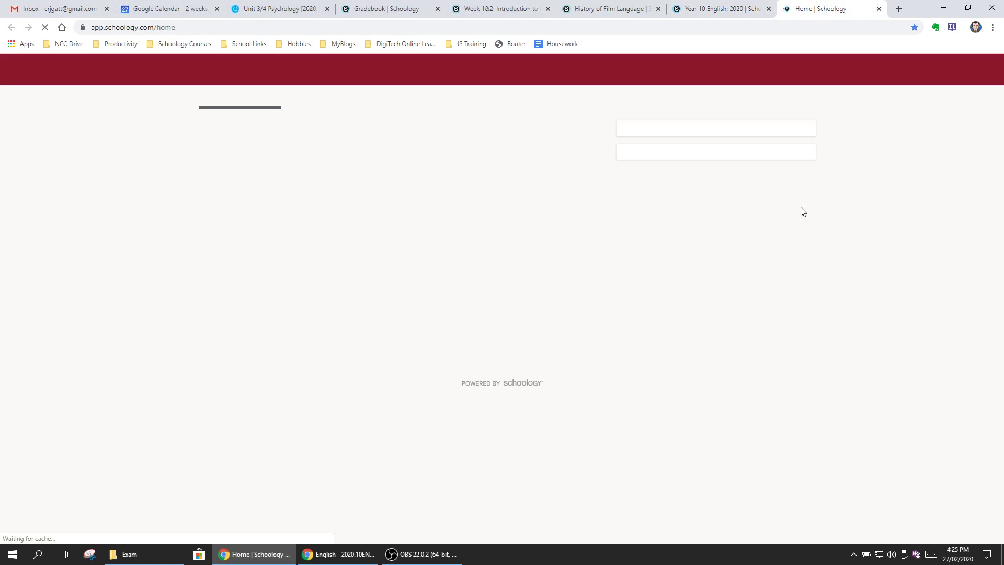